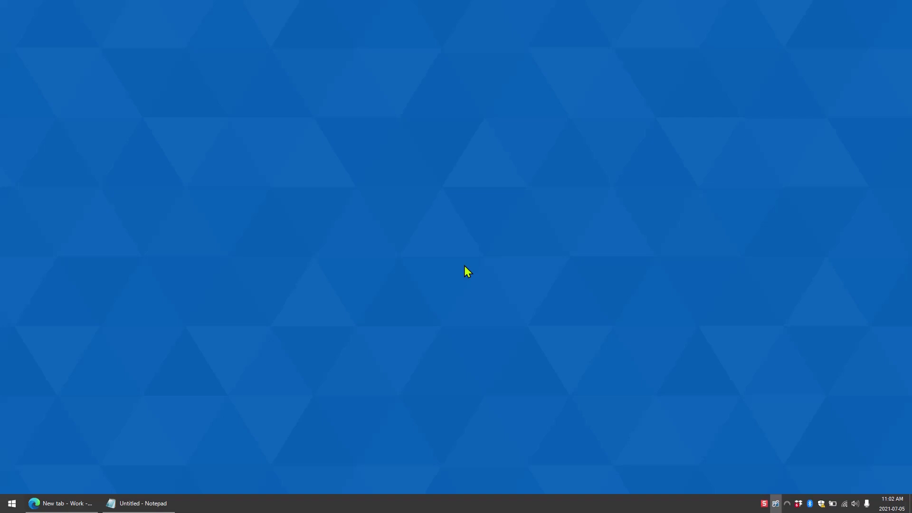
- Reach Monitor Configuration from the DisplayFusion tray icon's menu
right_click(775, 504)
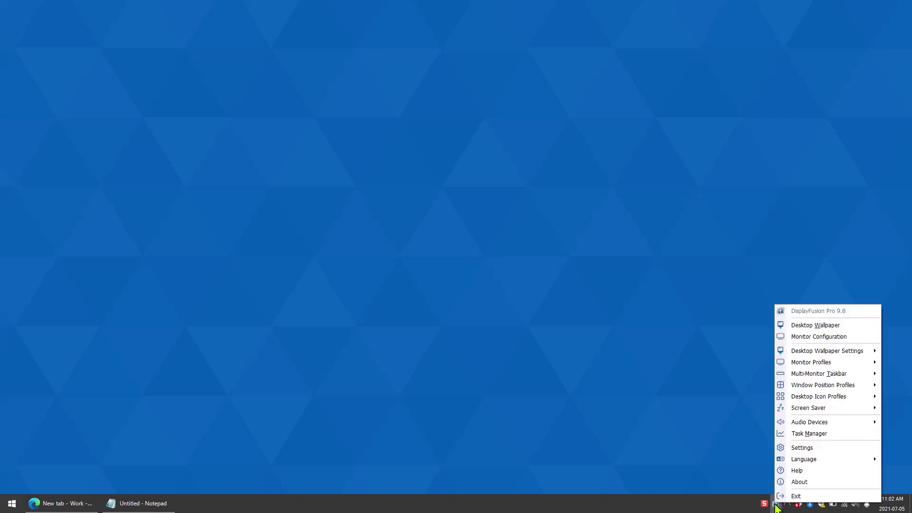
left_click(853, 344)
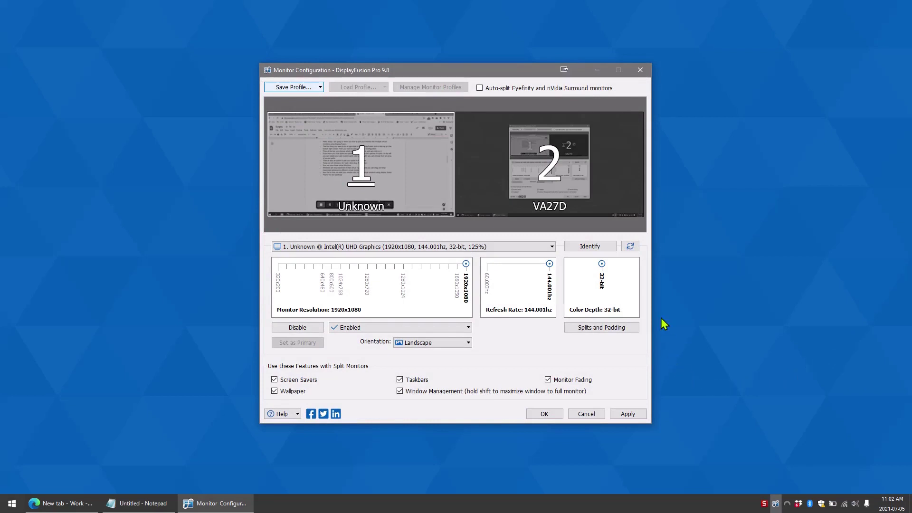
- Select monitor 2 (VA27D, 1920x1080) and bring up its Splits and Padding settings
left_click(585, 190)
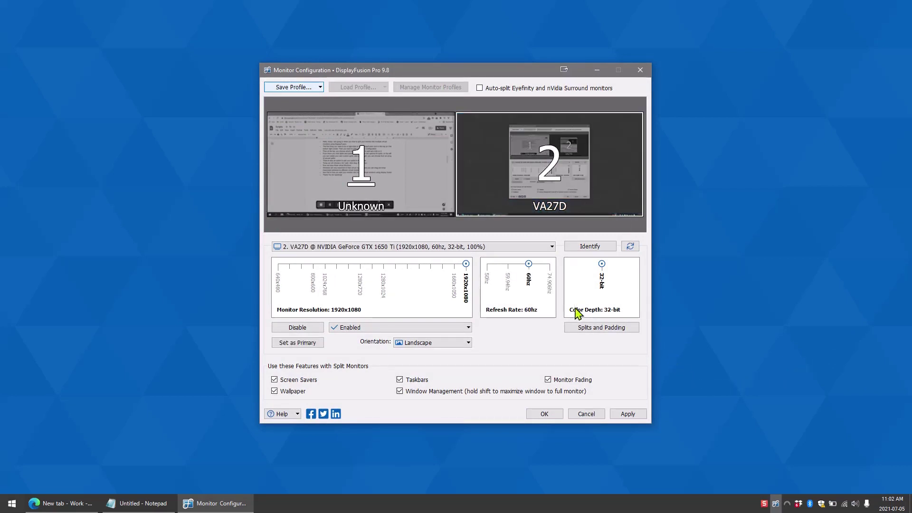
left_click(585, 329)
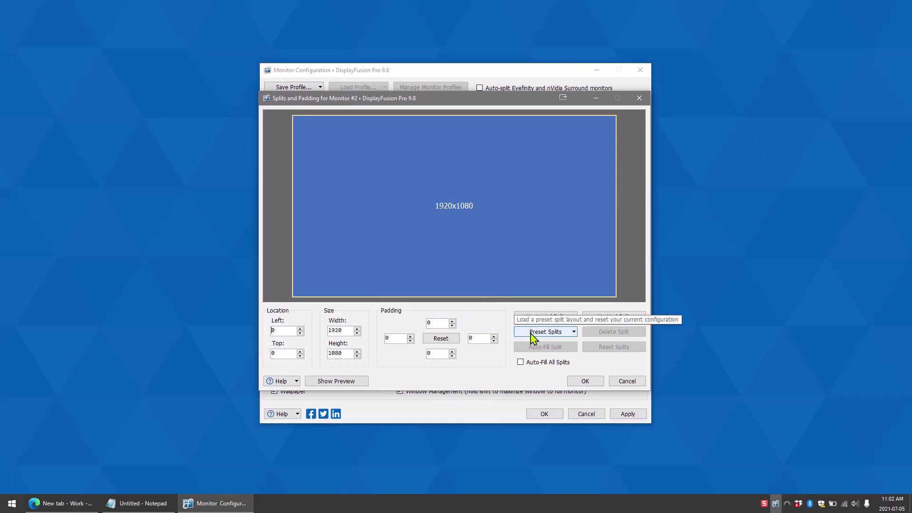
- Apply the 3 x 1 preset split to monitor 2, giving three columns with separate taskbars
left_click(555, 335)
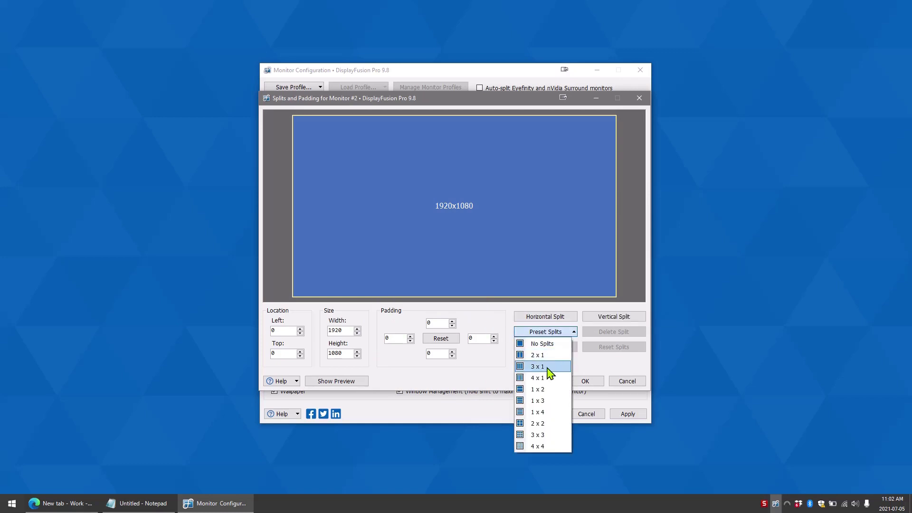
left_click(549, 368)
left_click(583, 382)
left_click(624, 415)
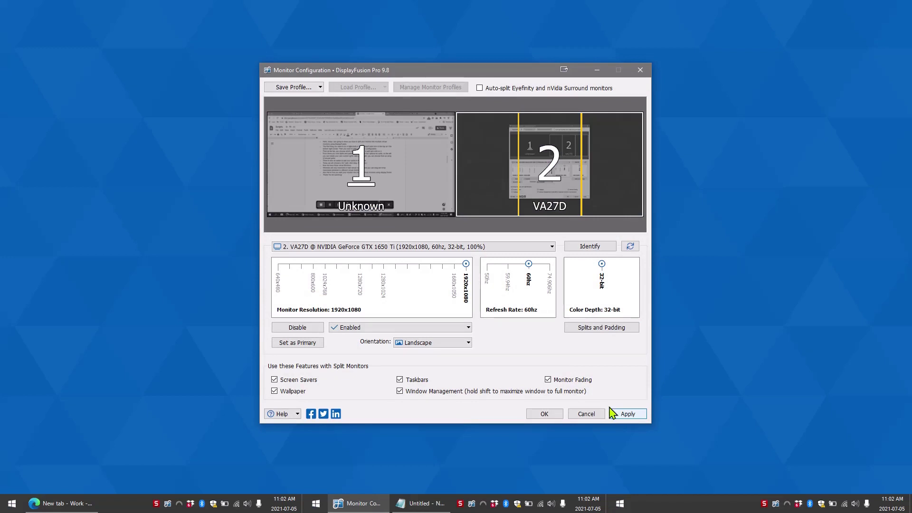
- Close Monitor Configuration and snap the Untitled Notepad window into the rightmost split
left_click(640, 70)
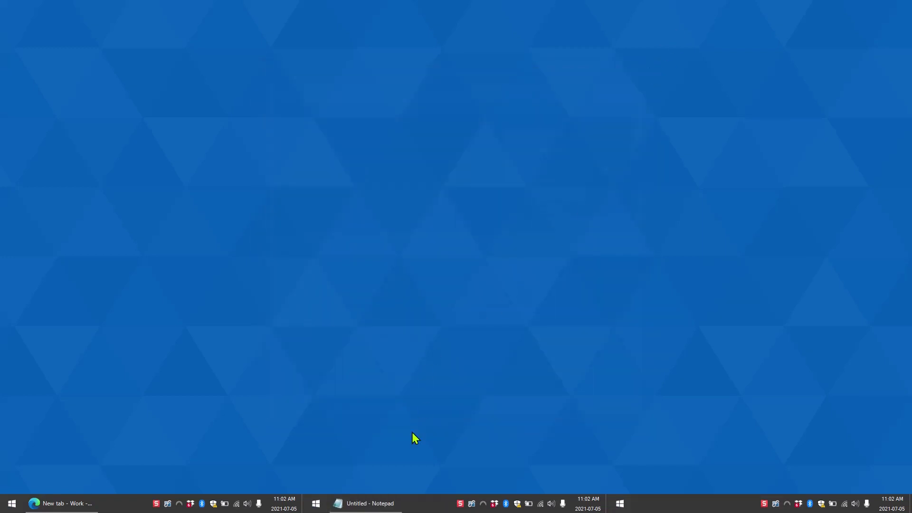
left_click(367, 504)
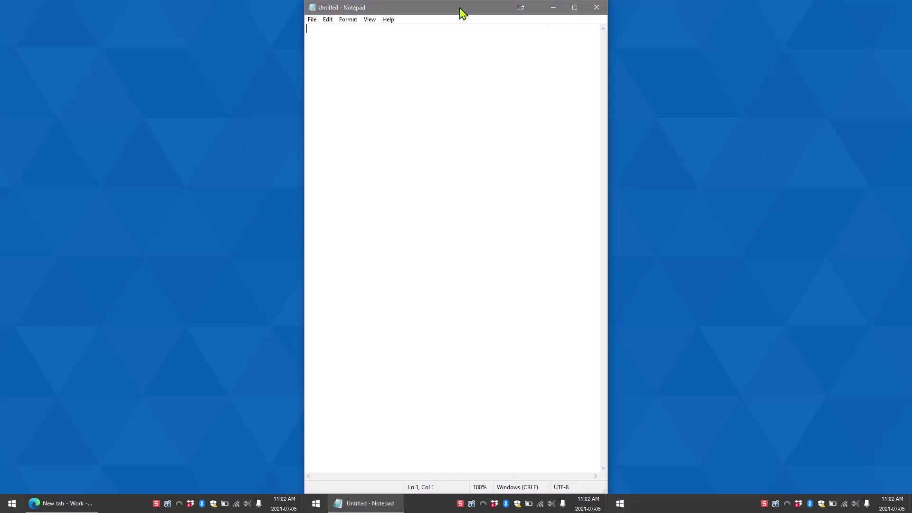
mouse_move(461, 12)
left_mouse_down()
mouse_move(752, 112)
mouse_move(754, 93)
left_mouse_up()
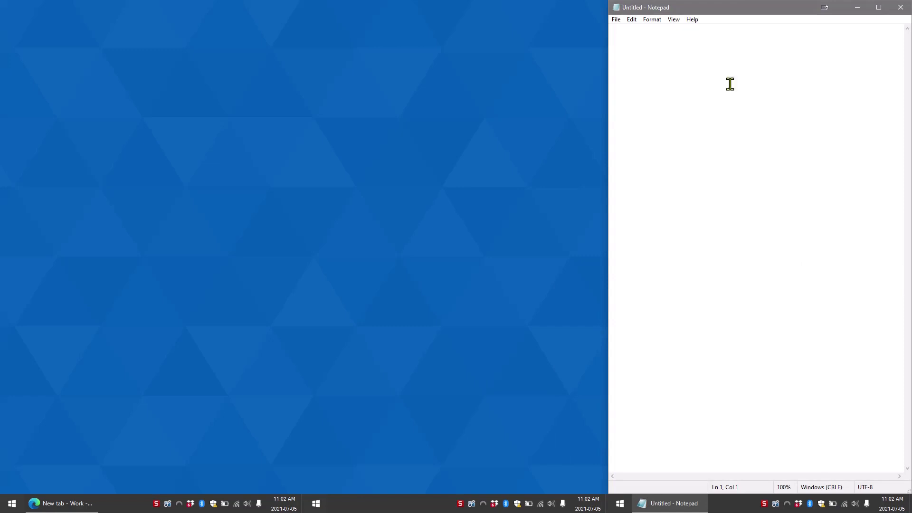
- Maximize Edge within the left split, restore it, then Shift-maximize it across all three splits
left_click(62, 504)
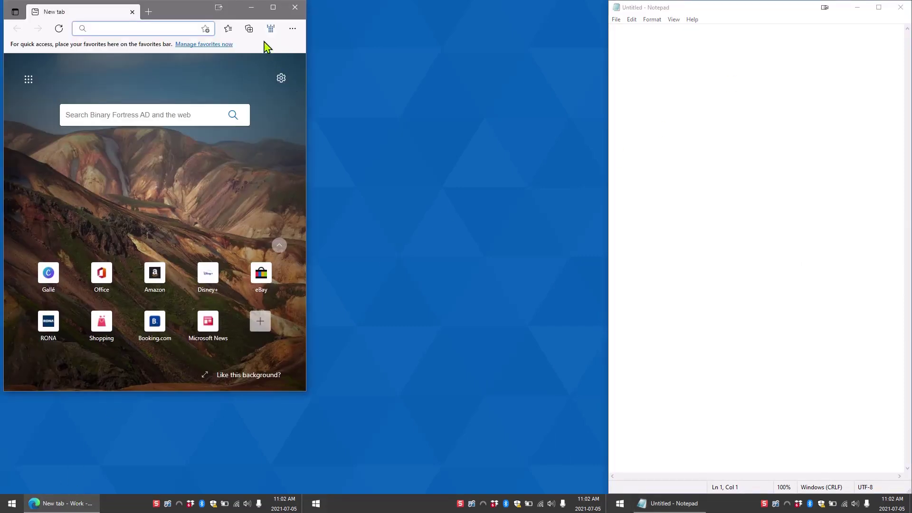
left_click(273, 8)
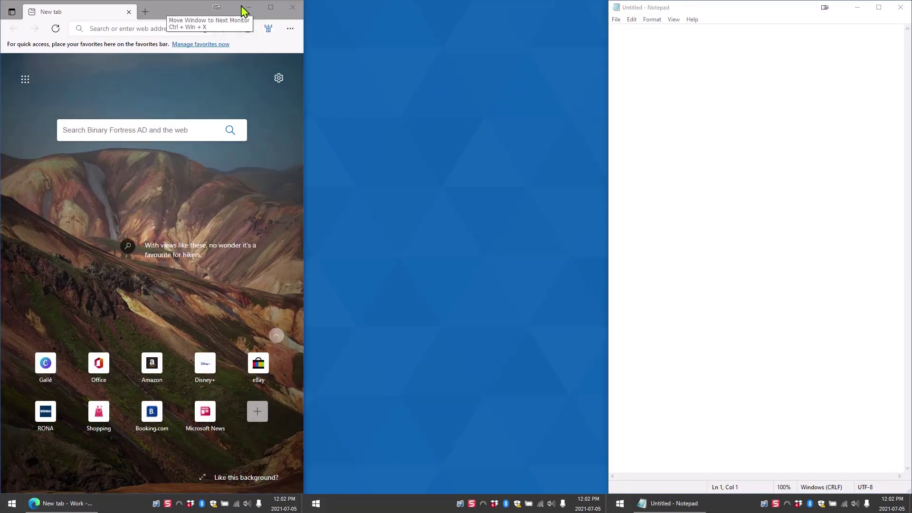
left_click(272, 9)
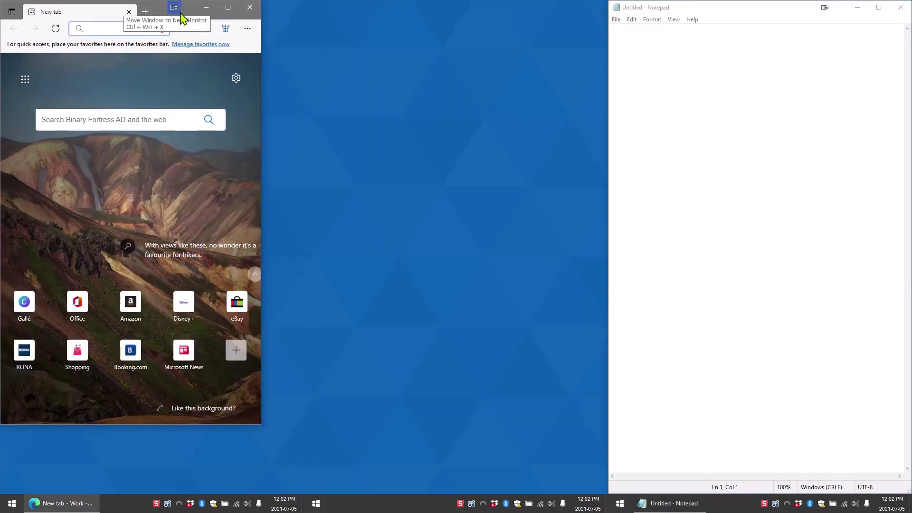
left_click(227, 7)
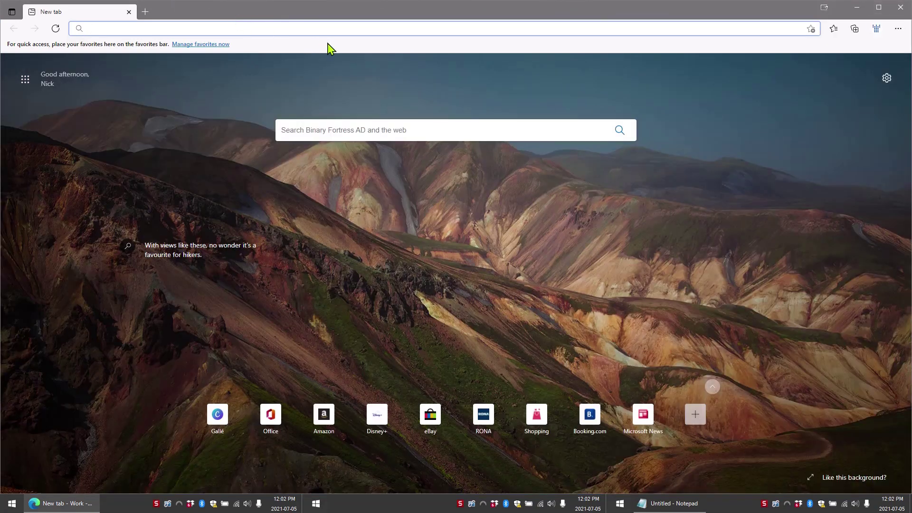